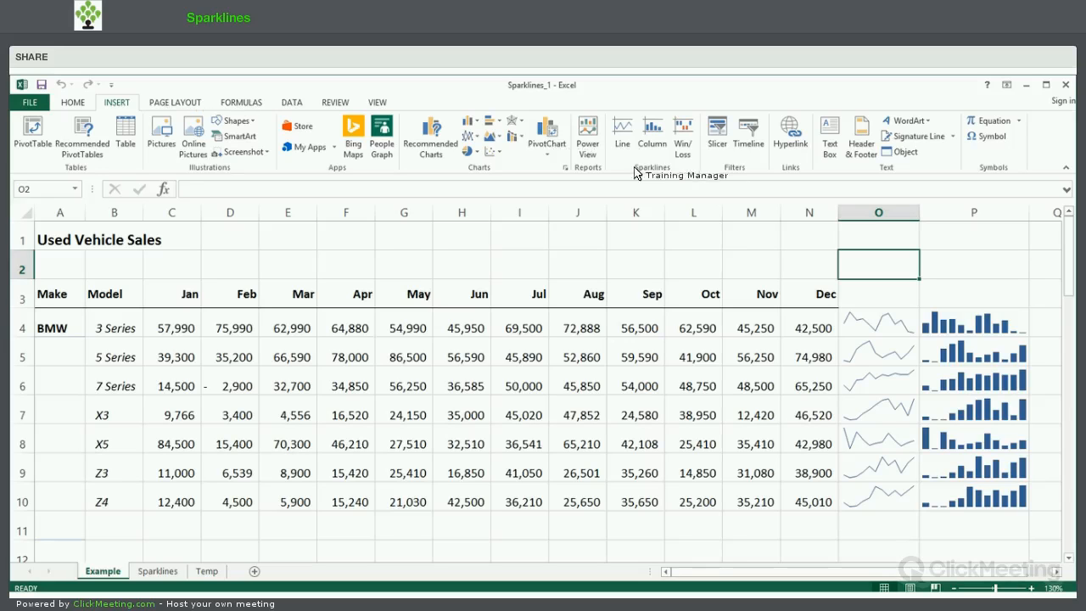
Inspect the finished line and column sparkline groups beside the monthly data on the Example sheet.
left_click(879, 328)
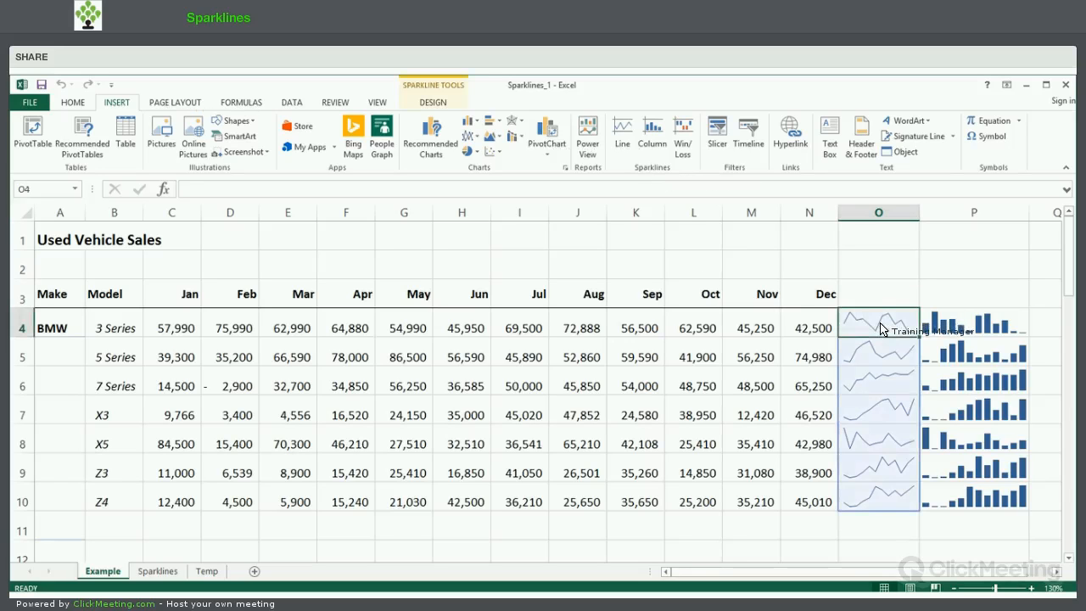
left_click(969, 334)
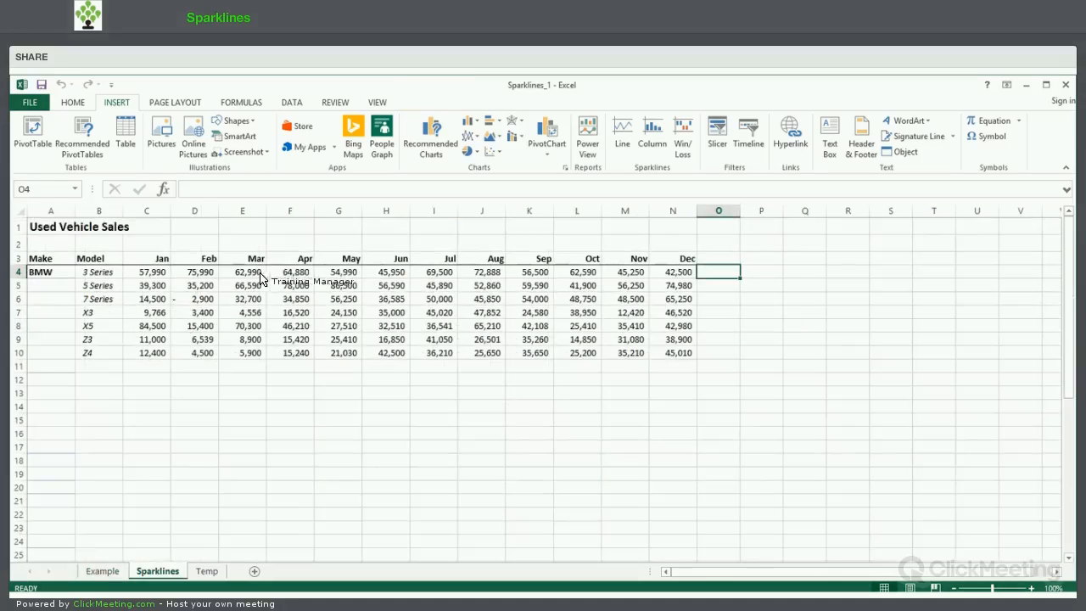
On the Sparklines sheet, create a line sparkline in O4 from C4:N4 and fill it down to O10.
left_click_drag(628, 277, 676, 276)
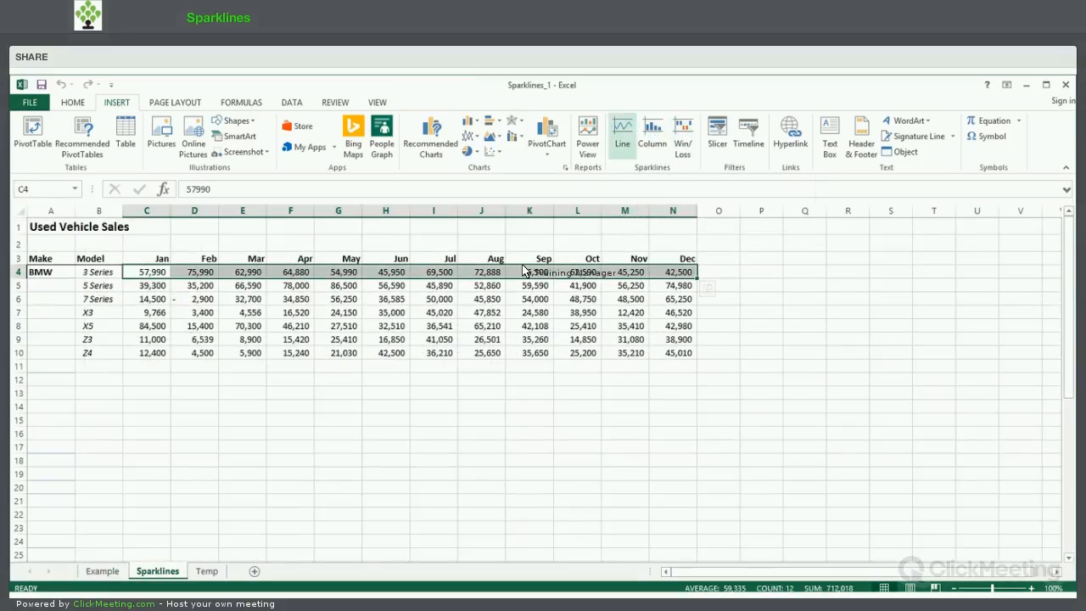
left_click(624, 131)
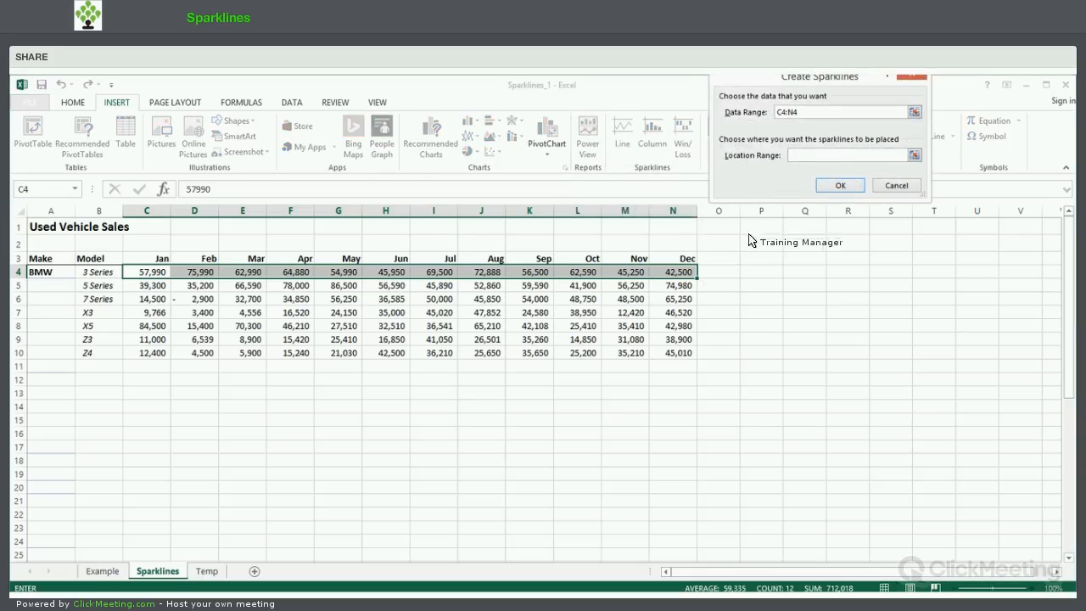
left_click(720, 278)
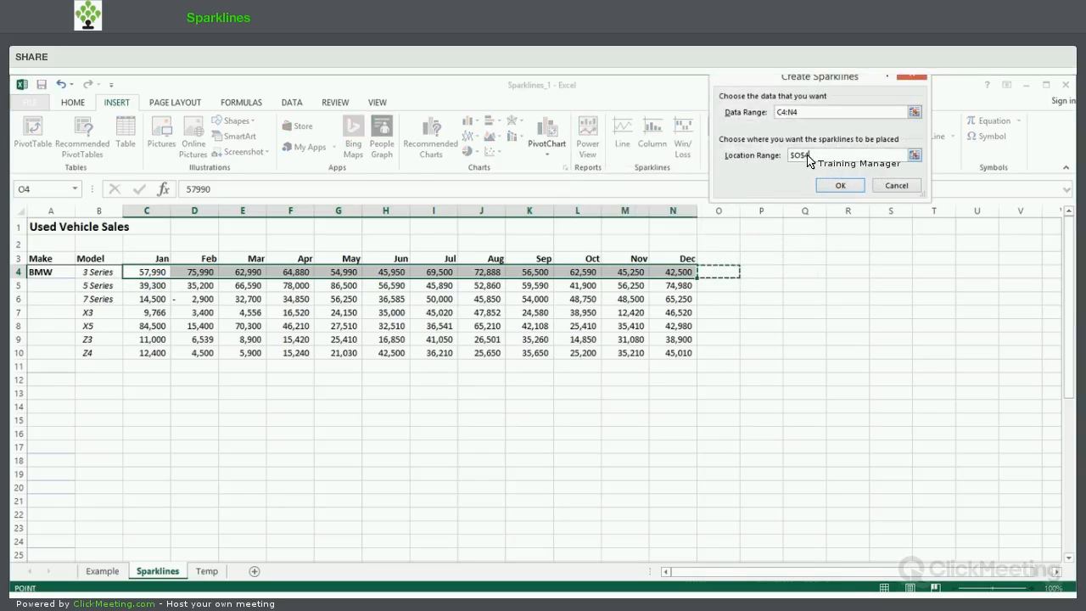
left_click(841, 185)
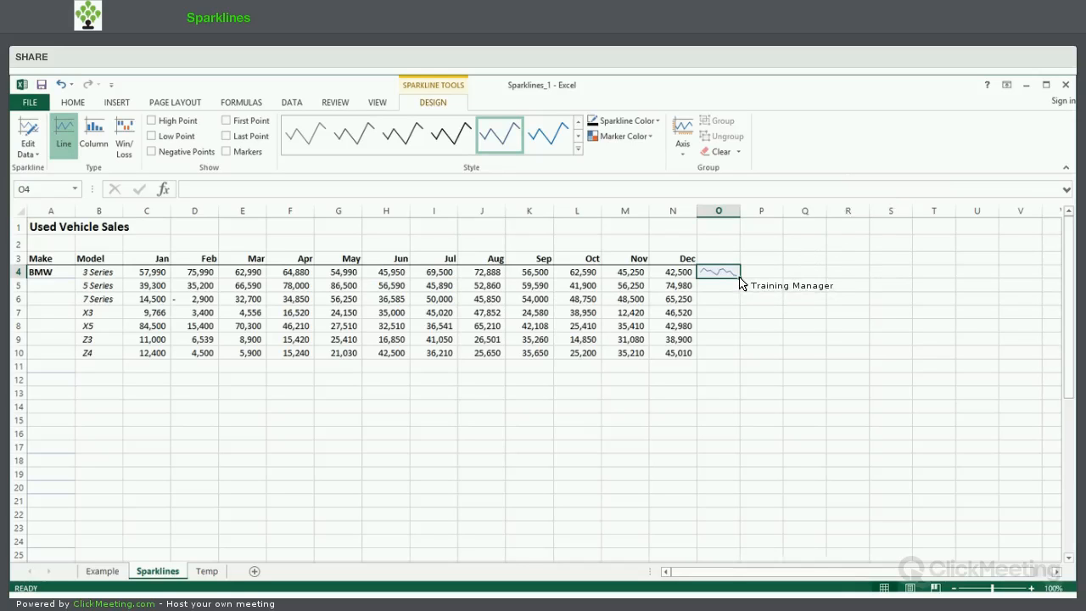
mouse_move(740, 277)
left_mouse_down()
mouse_move(735, 356)
mouse_move(749, 366)
mouse_move(771, 351)
left_mouse_up()
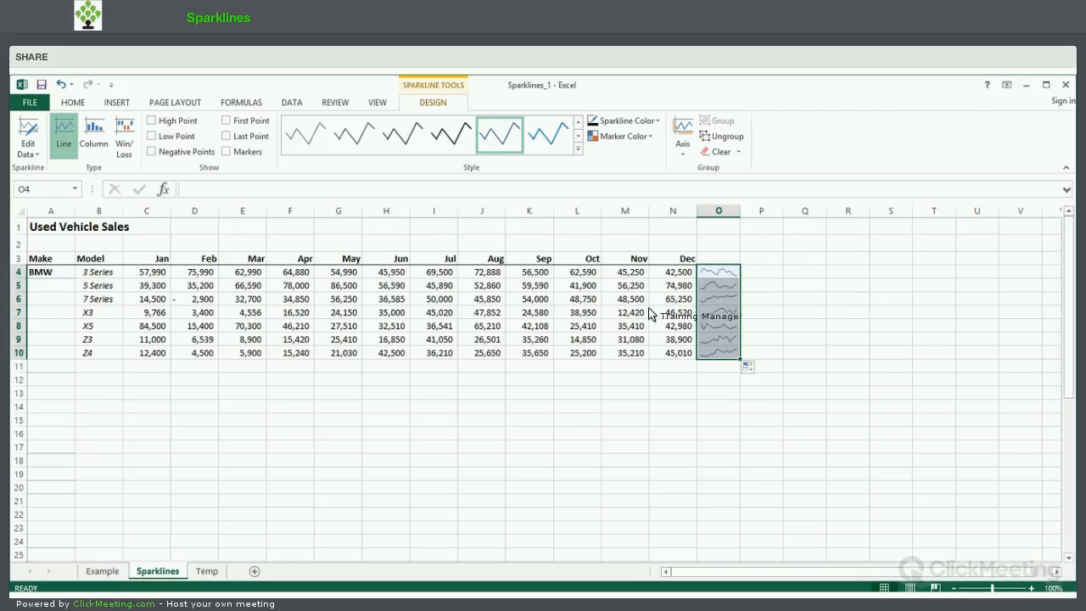
key("Right")
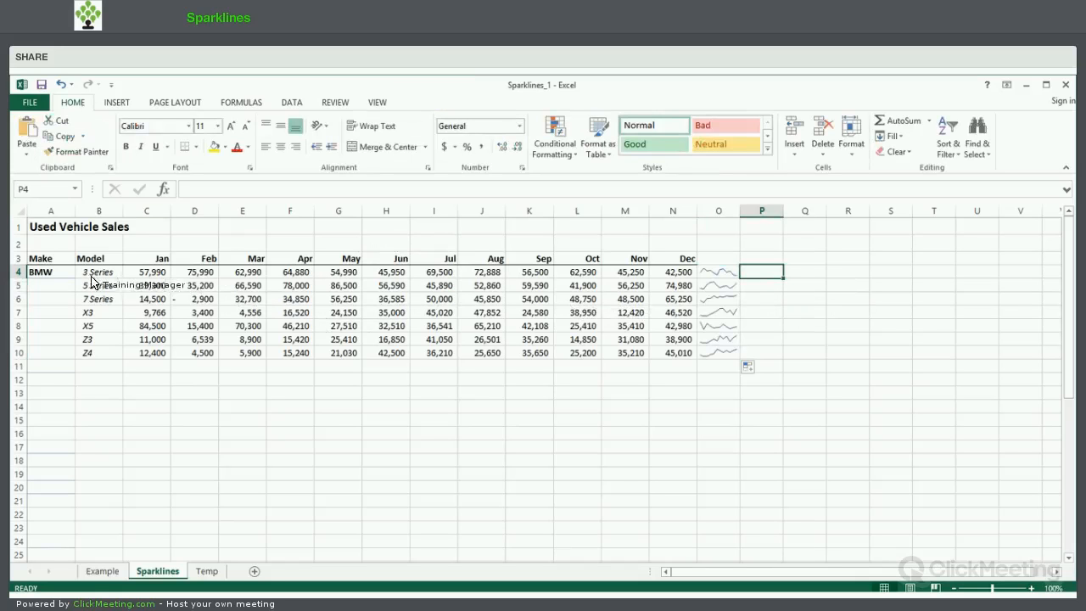
Increase the height of all rows on the sheet together to nearly three times their size.
left_click(21, 212)
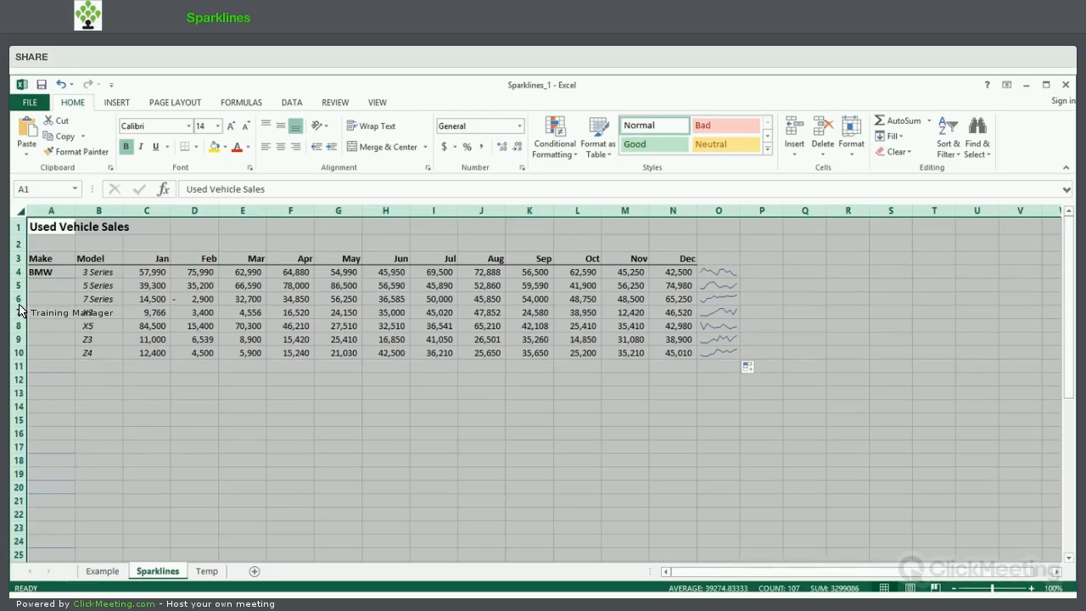
left_click_drag(18, 306, 18, 306)
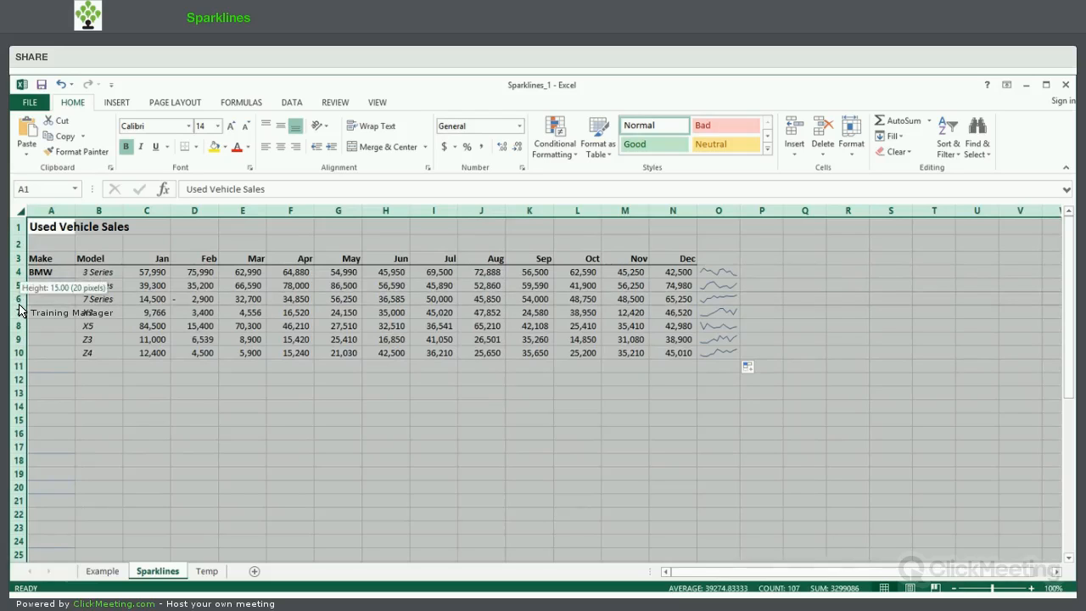
left_click_drag(19, 311, 18, 335)
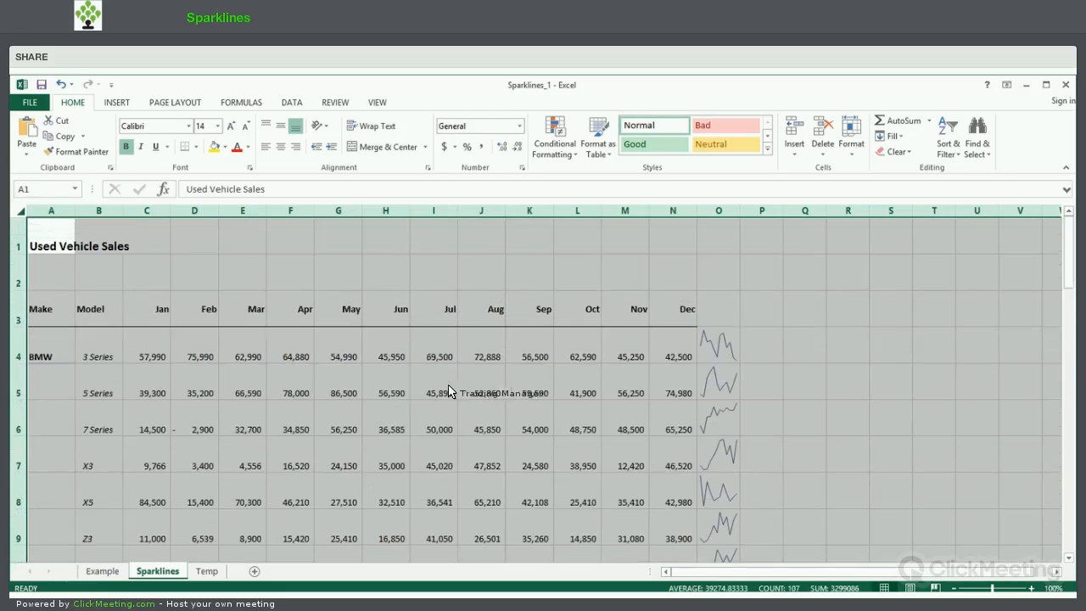
left_click(471, 390)
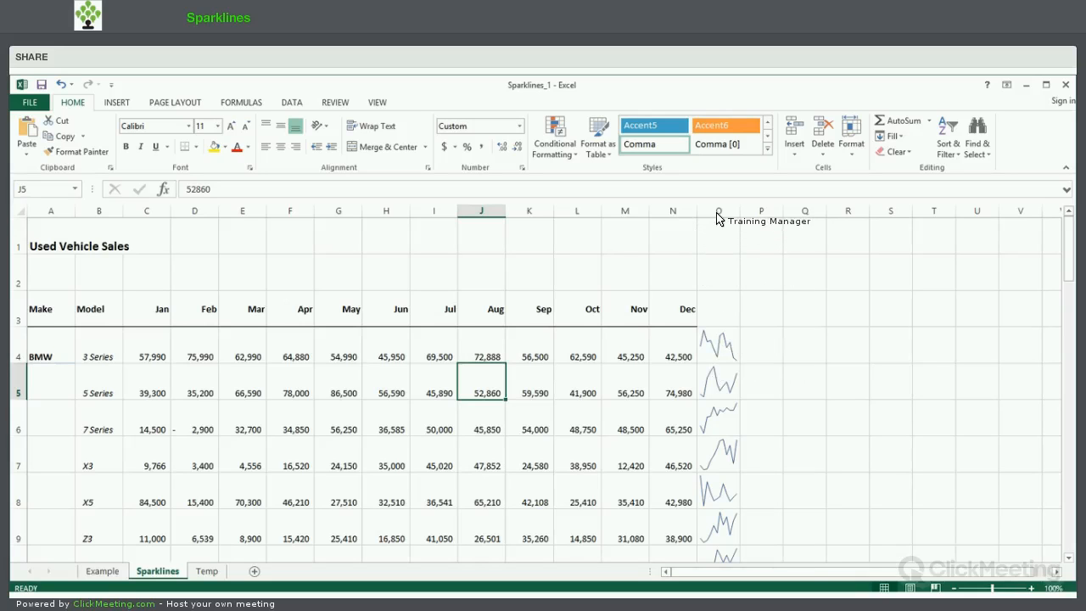
Widen columns O and P together to about four times their width.
left_click(717, 211)
mouse_move(758, 222)
left_mouse_down()
mouse_move(769, 215)
mouse_move(747, 215)
left_mouse_up()
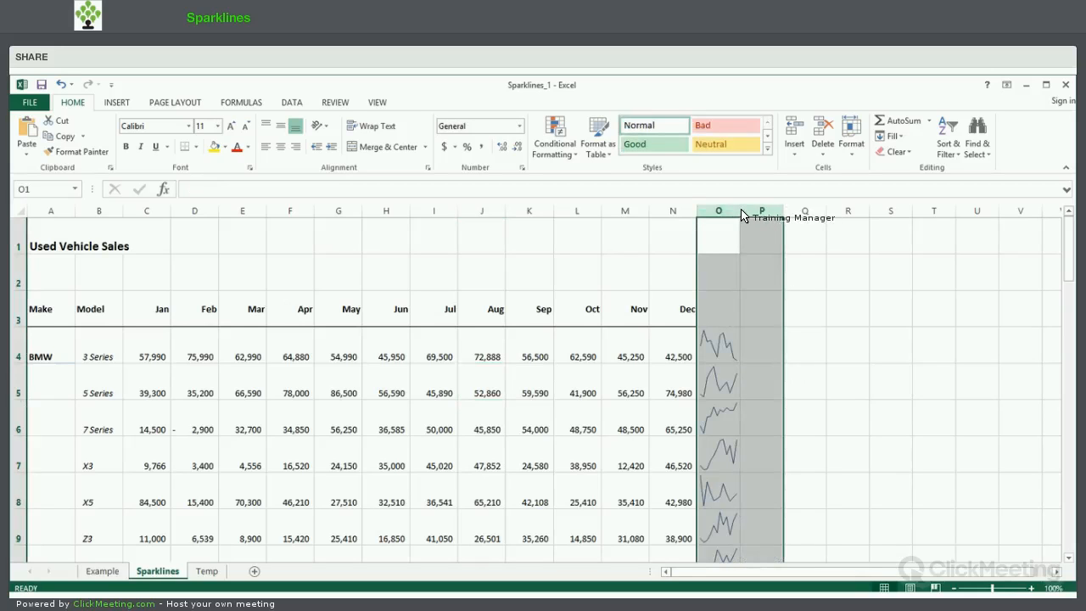
left_click_drag(741, 215, 740, 215)
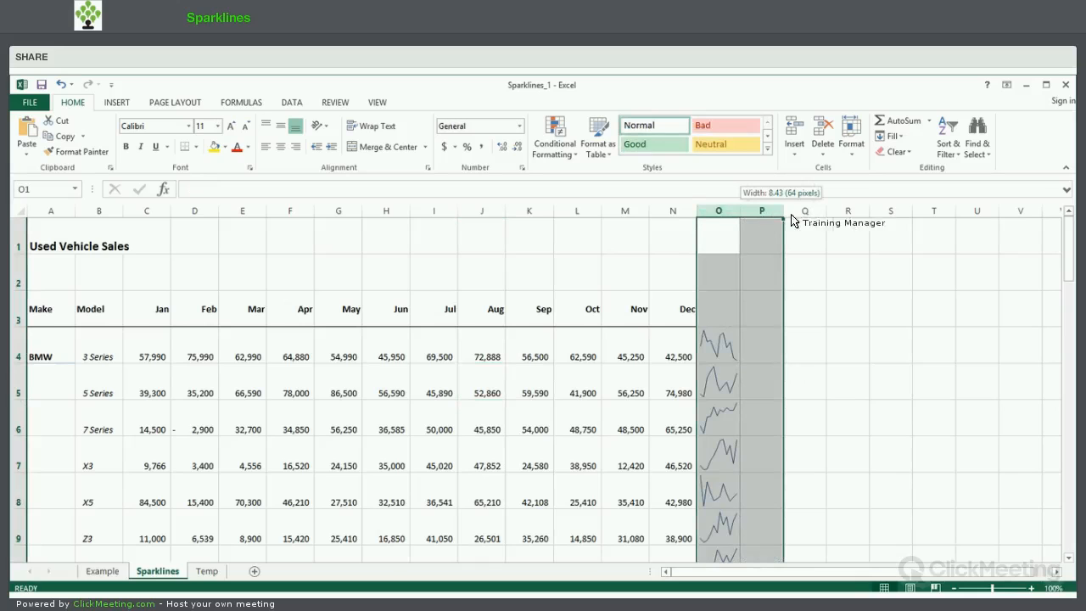
left_click_drag(832, 223, 866, 225)
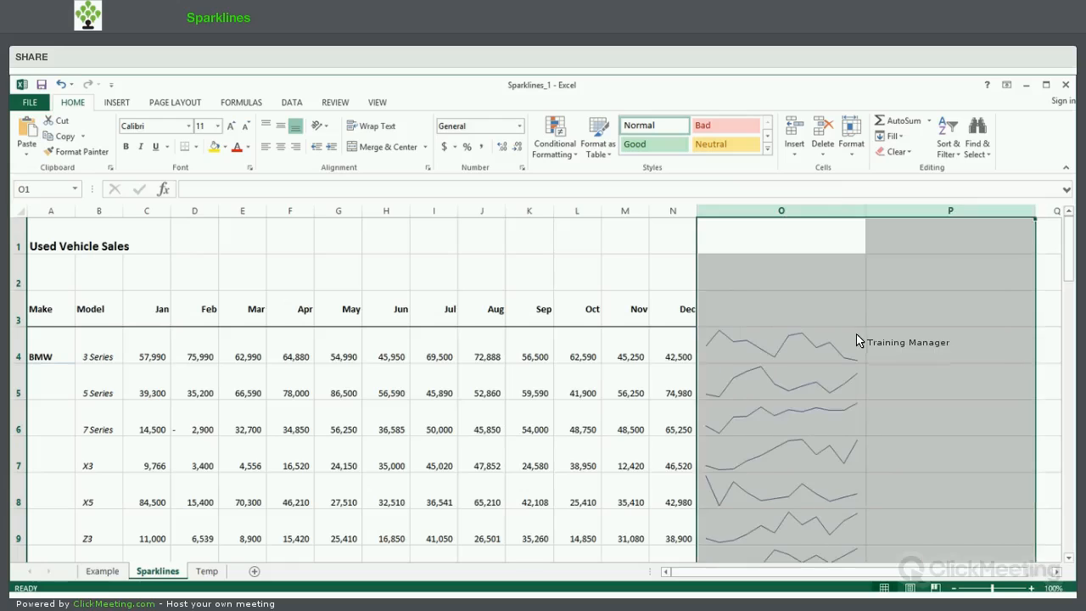
Create a column sparkline in P4 from C4:N4 and fill it down to P10.
left_click(909, 344)
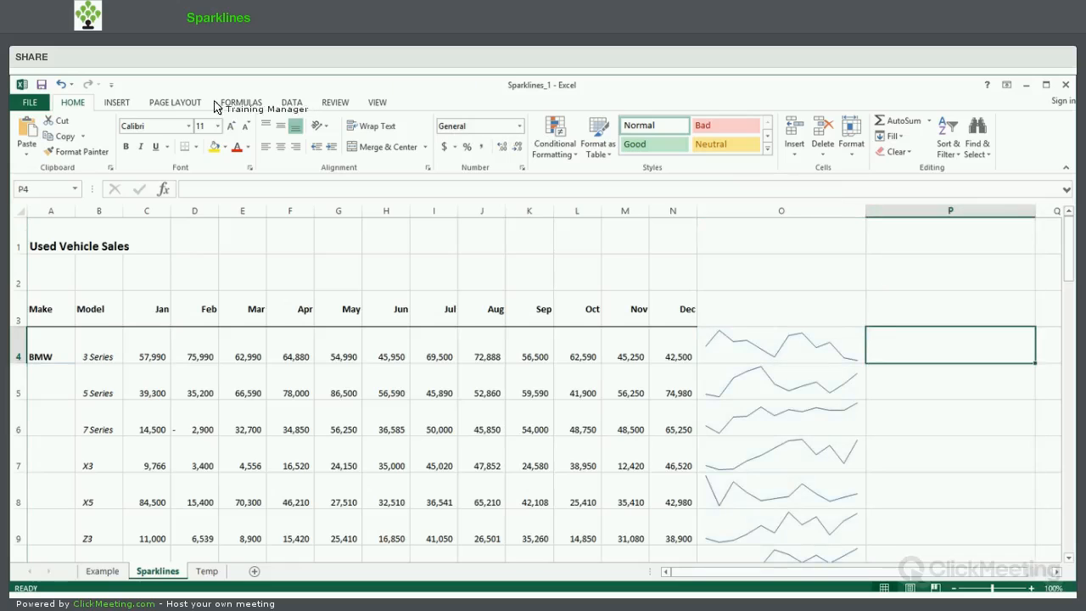
left_click(117, 101)
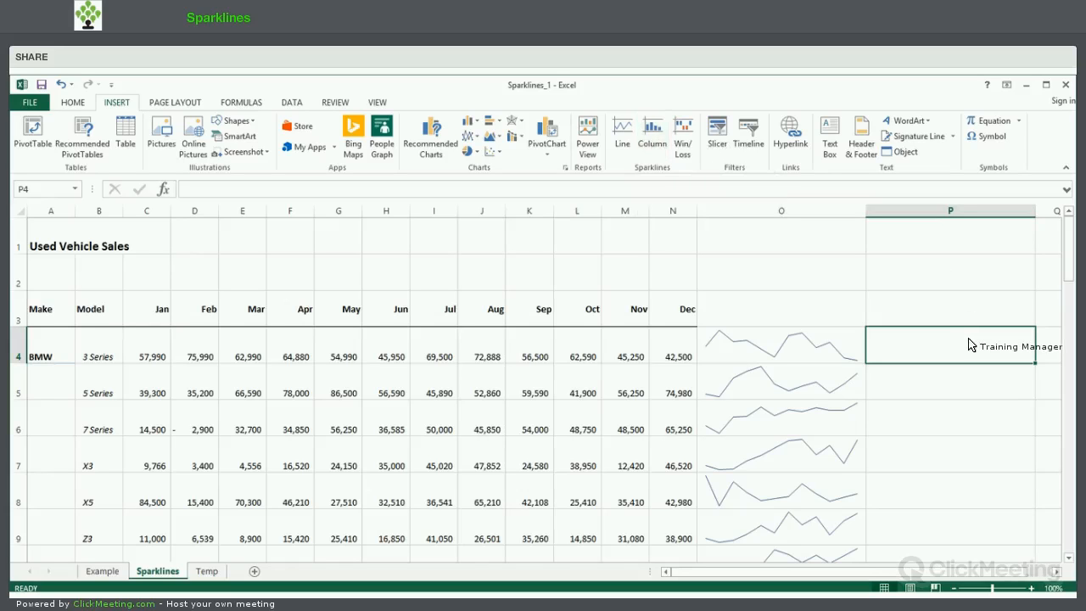
left_click(657, 134)
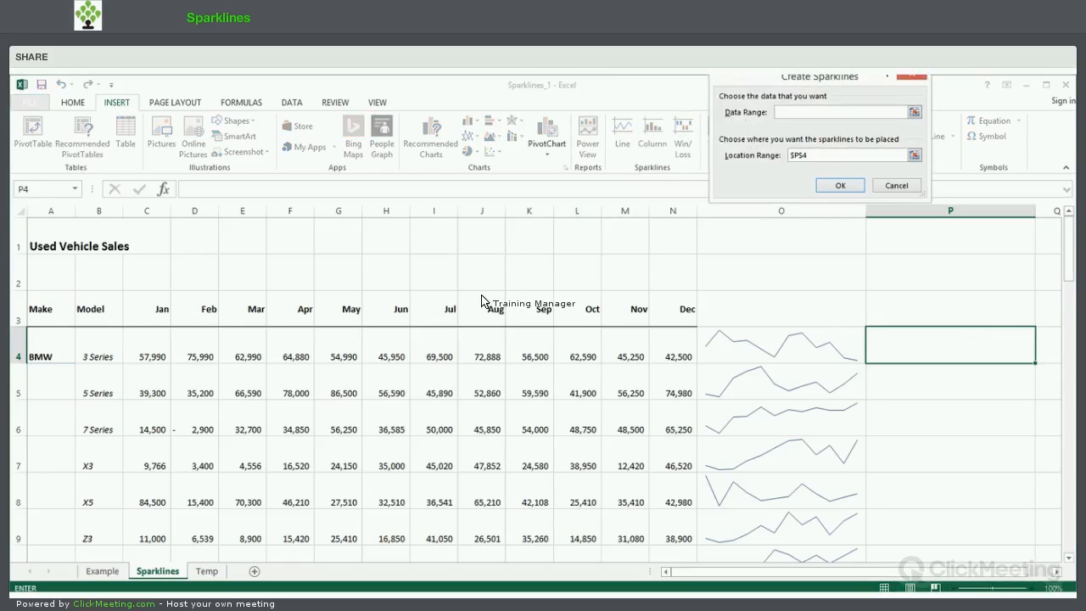
left_click_drag(148, 347, 654, 353)
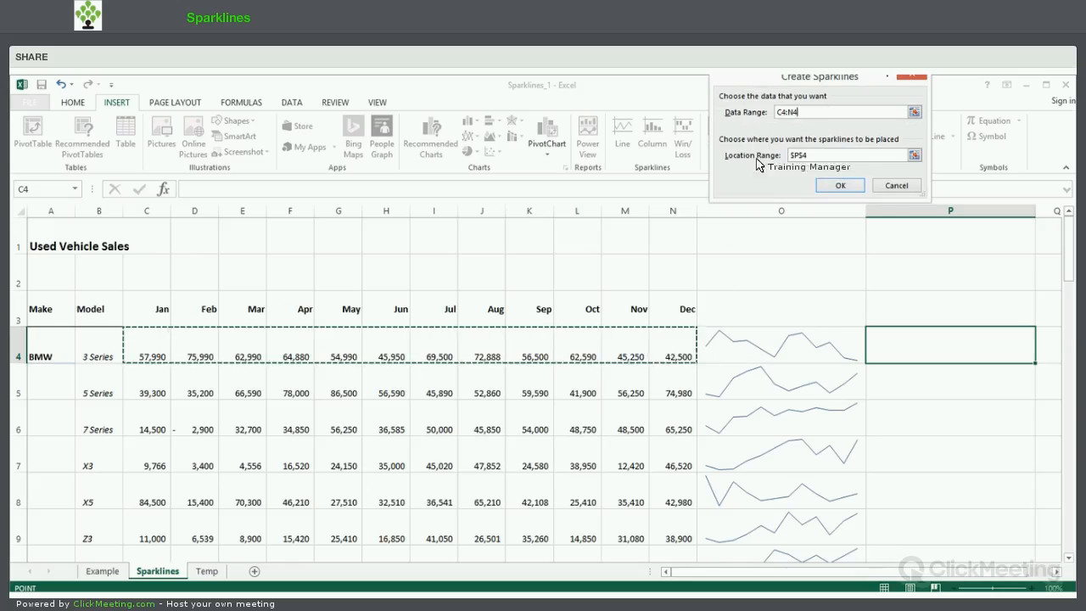
left_click(842, 188)
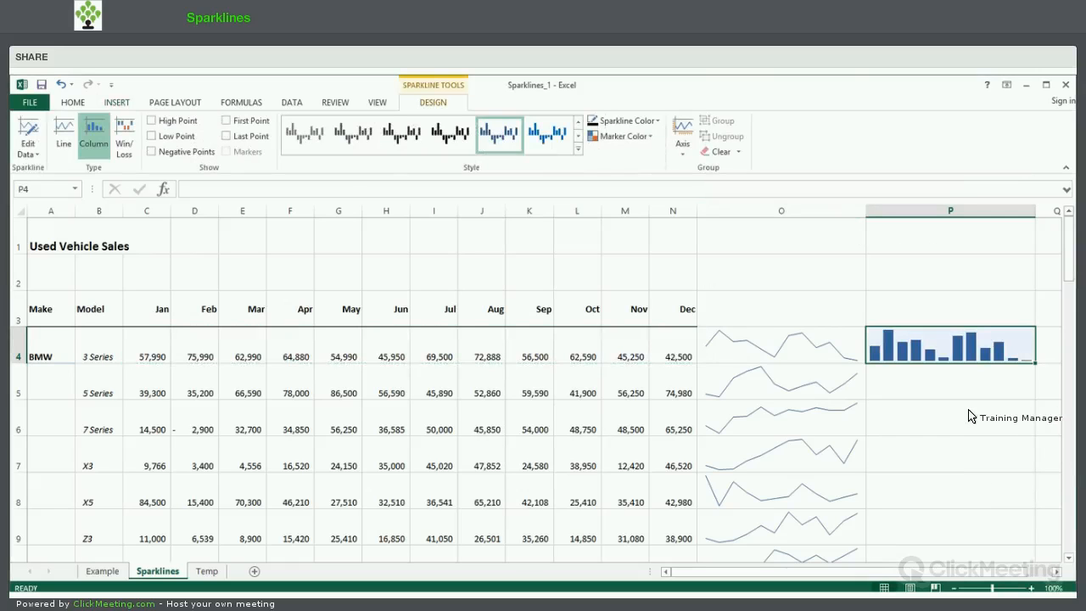
left_click_drag(1034, 363, 940, 361)
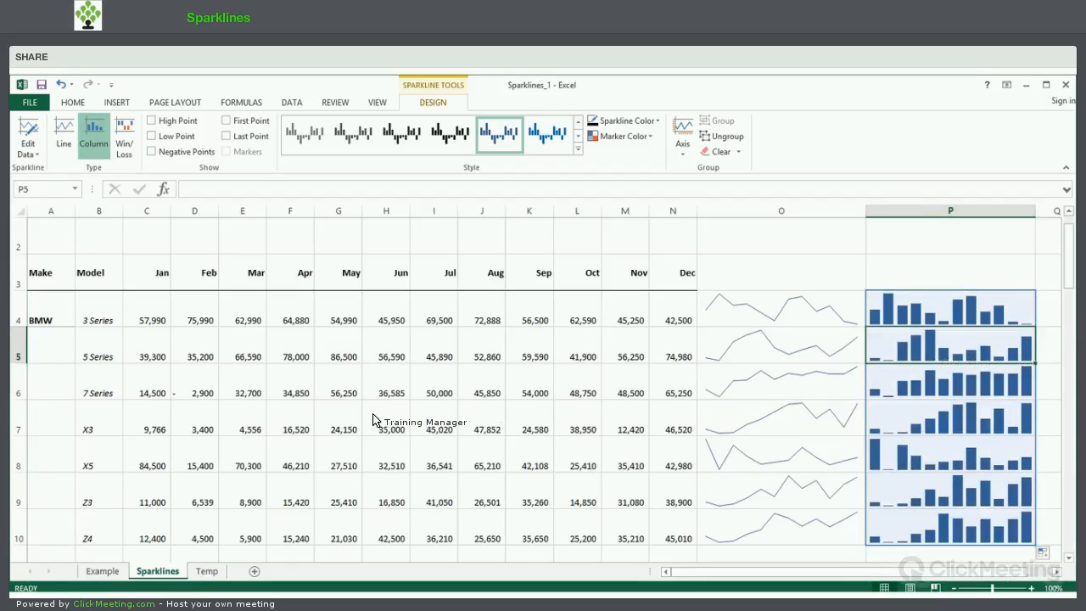
Set both the vertical axis minimum and maximum of the column sparklines to Same for All Sparklines.
left_click(156, 354)
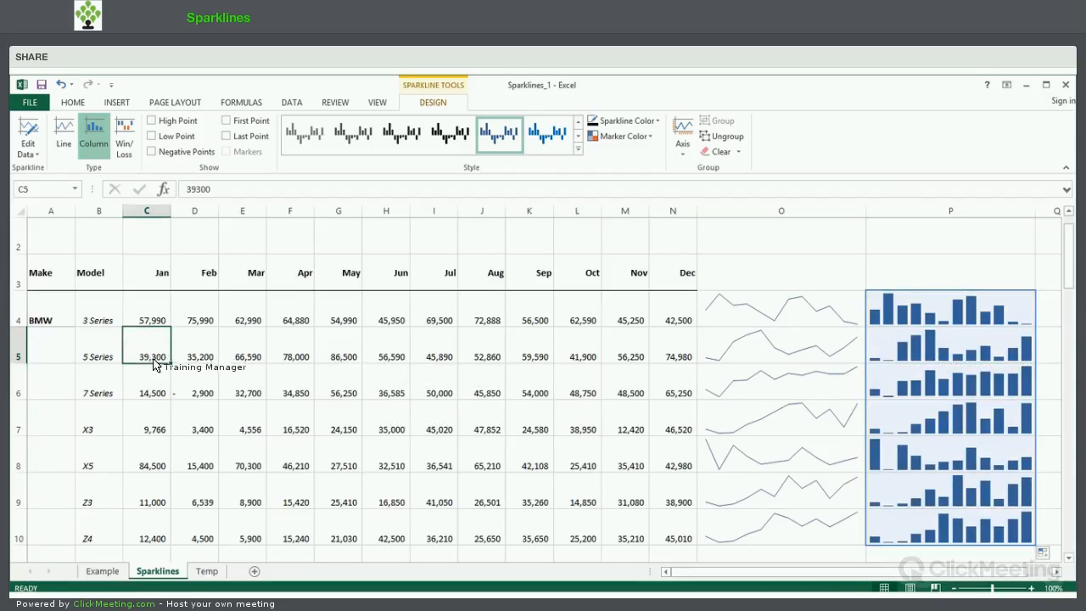
left_click_drag(155, 354, 174, 389)
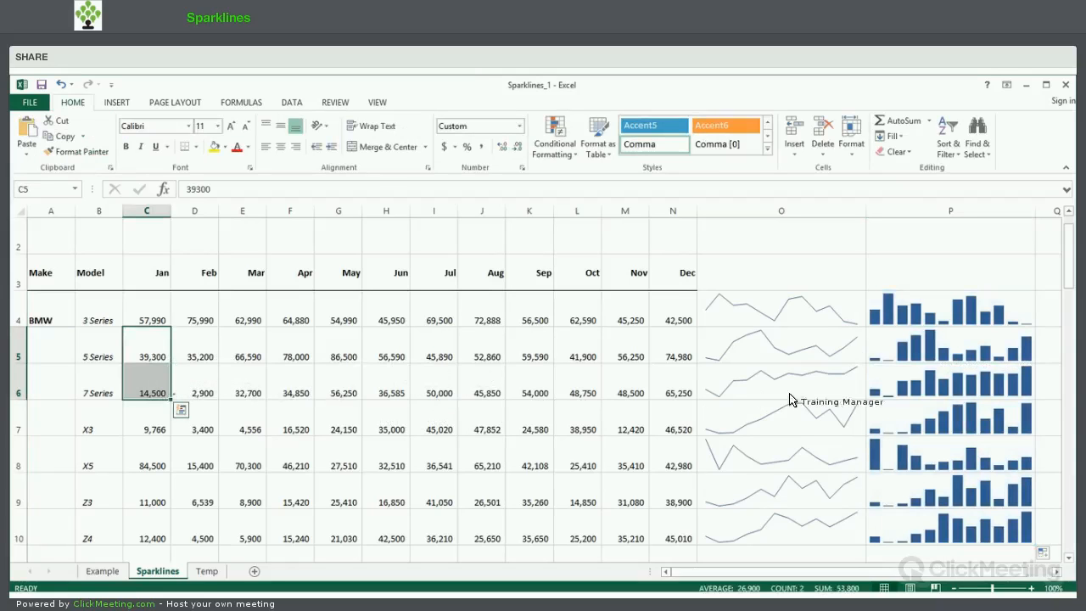
left_click(931, 356)
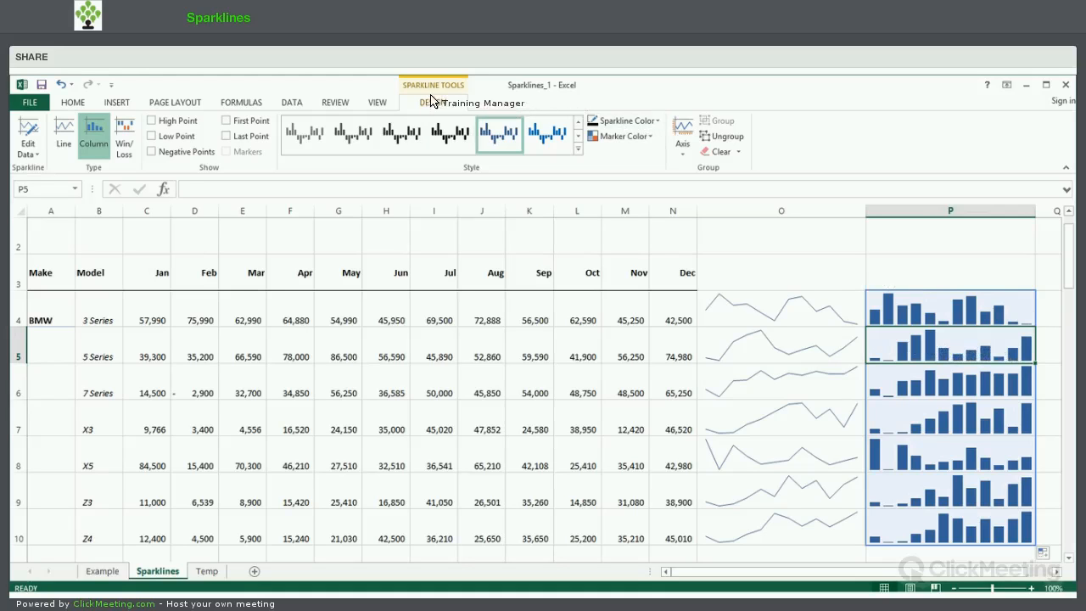
left_click(683, 157)
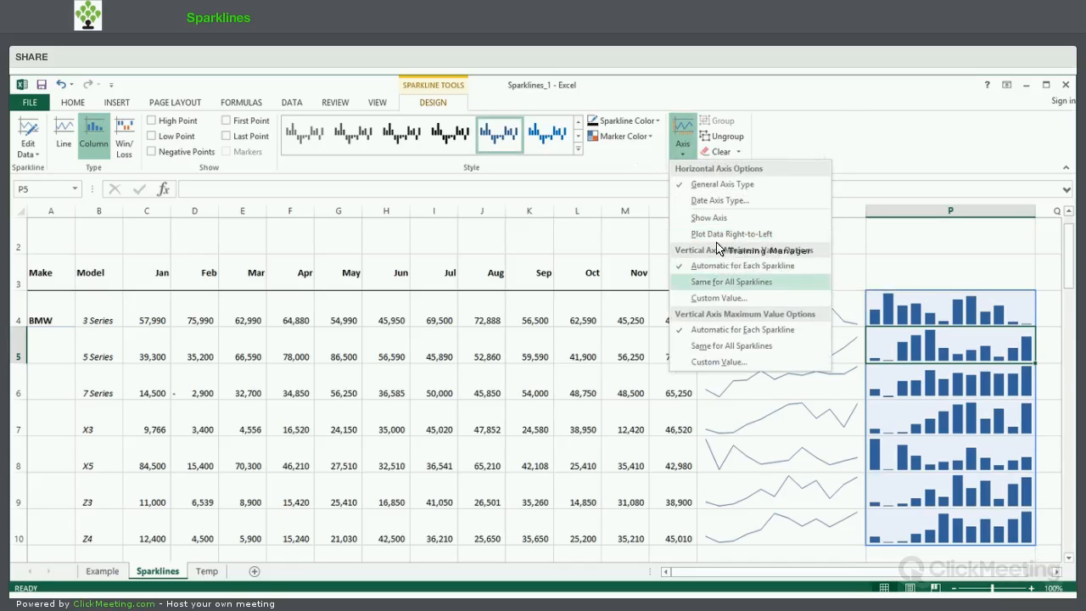
left_click(750, 285)
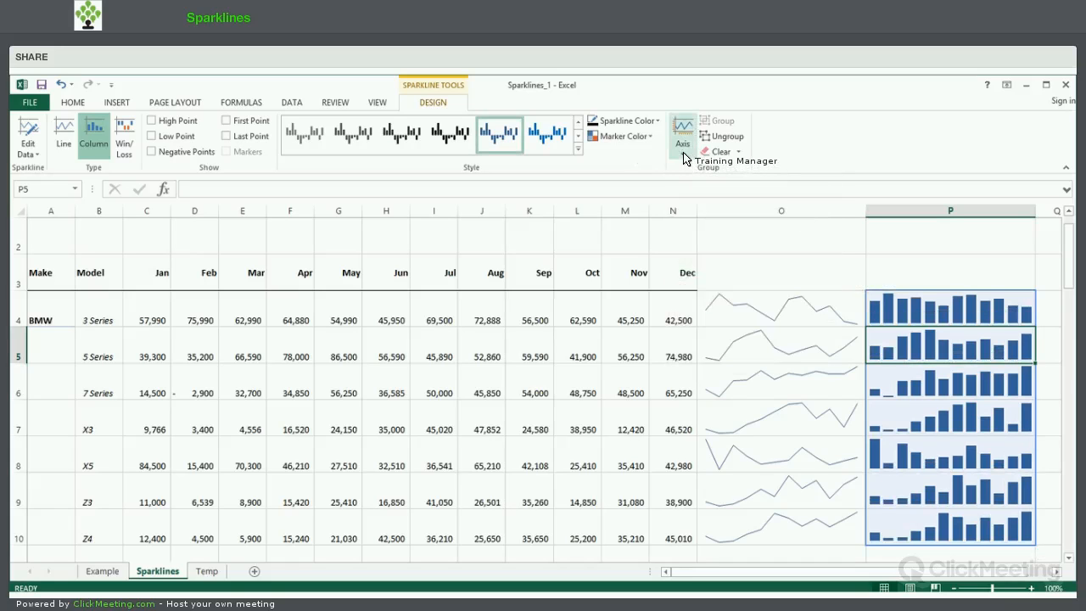
left_click(684, 156)
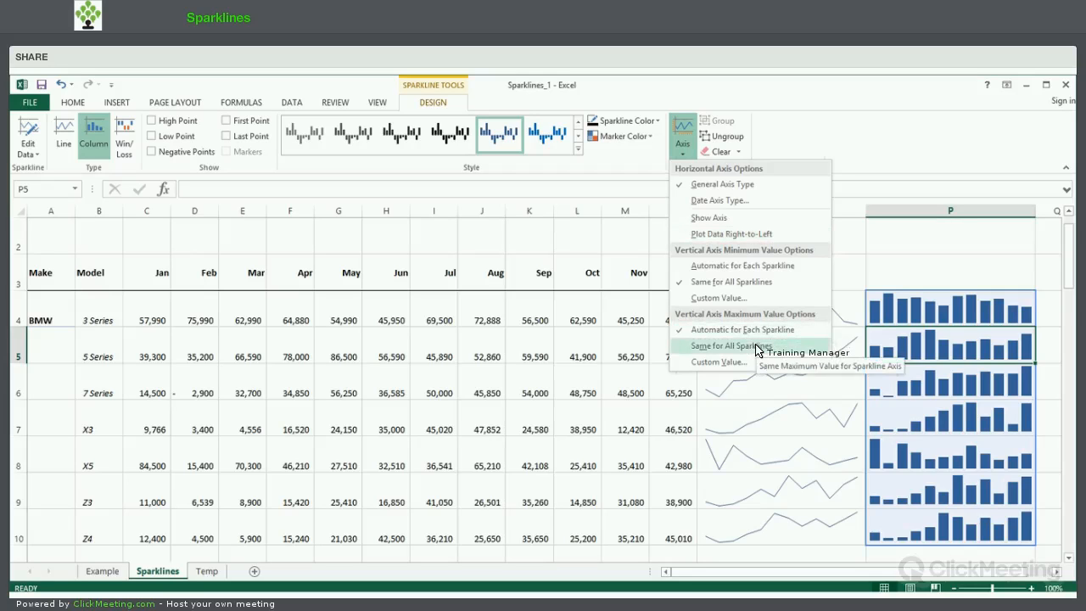
left_click(925, 388)
left_click(924, 388)
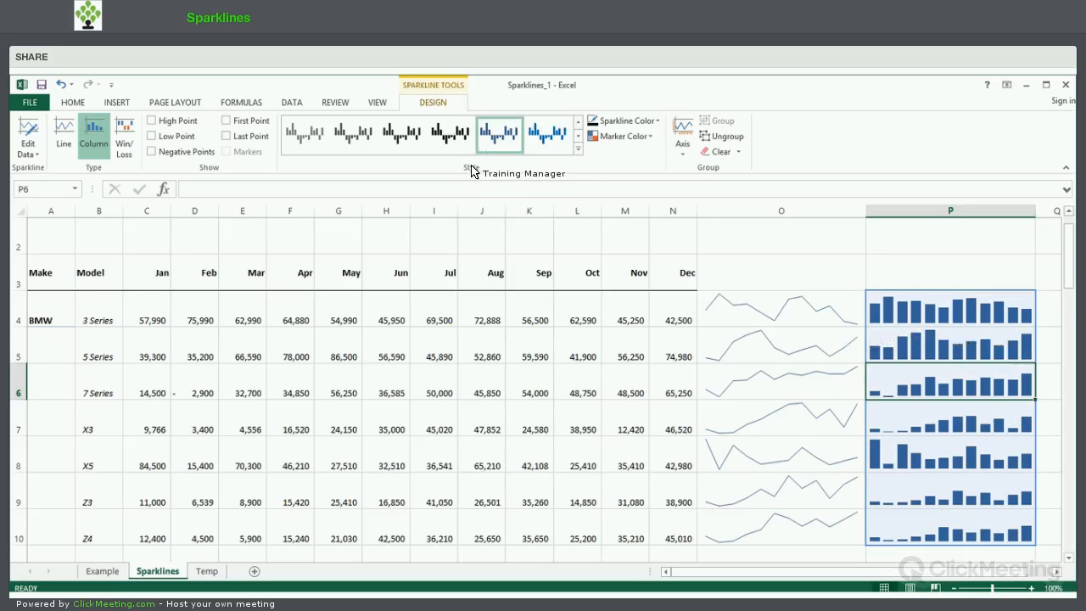
Apply Sparkline Style Accent 2, Darker 25% to the column sparklines and highlight their high and low points.
left_click(578, 151)
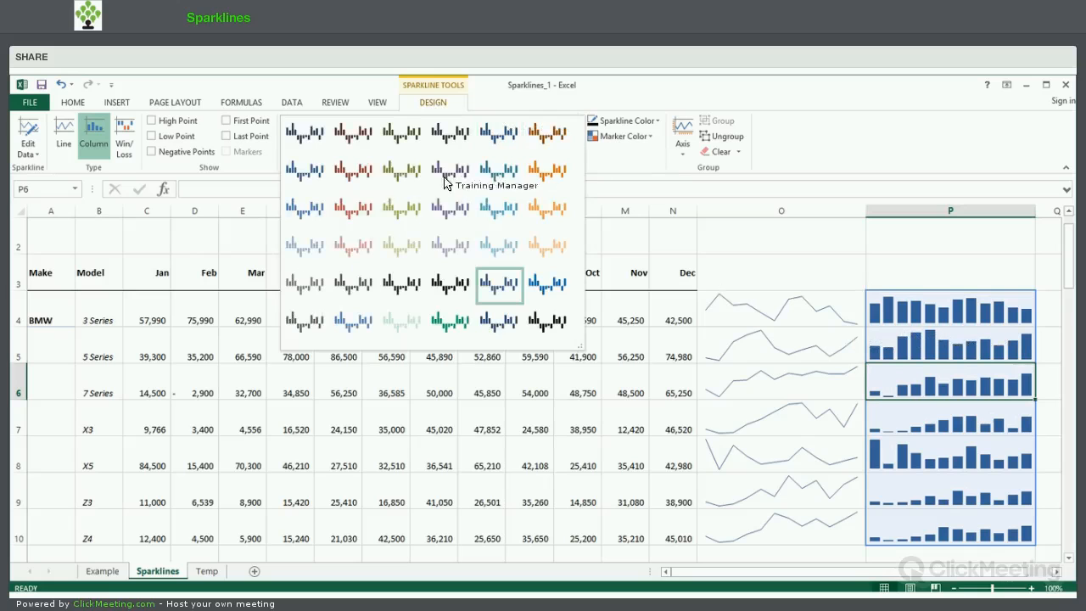
left_click(352, 170)
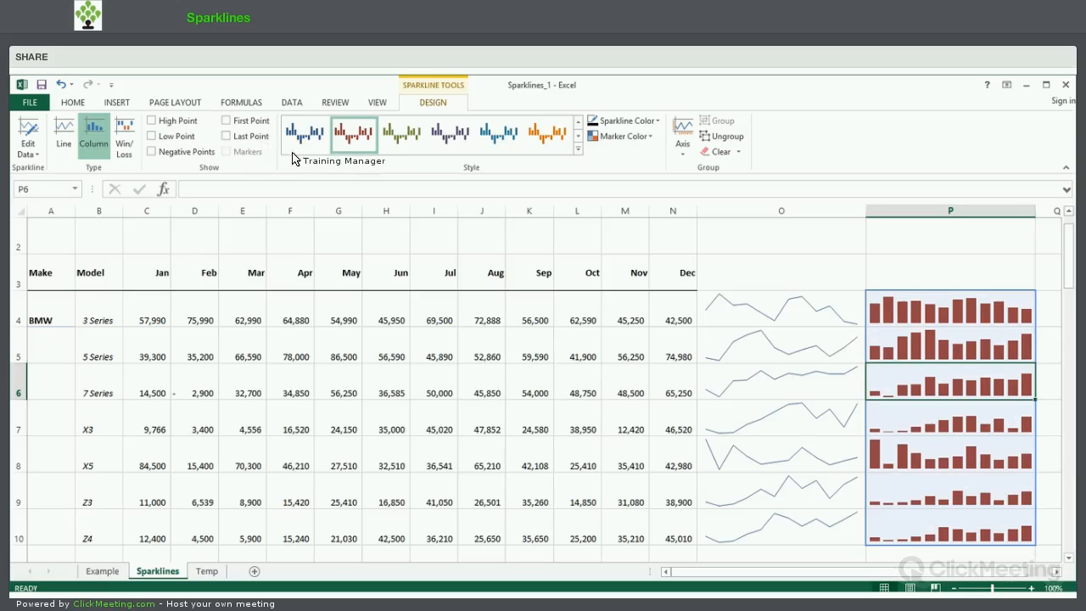
left_click(151, 122)
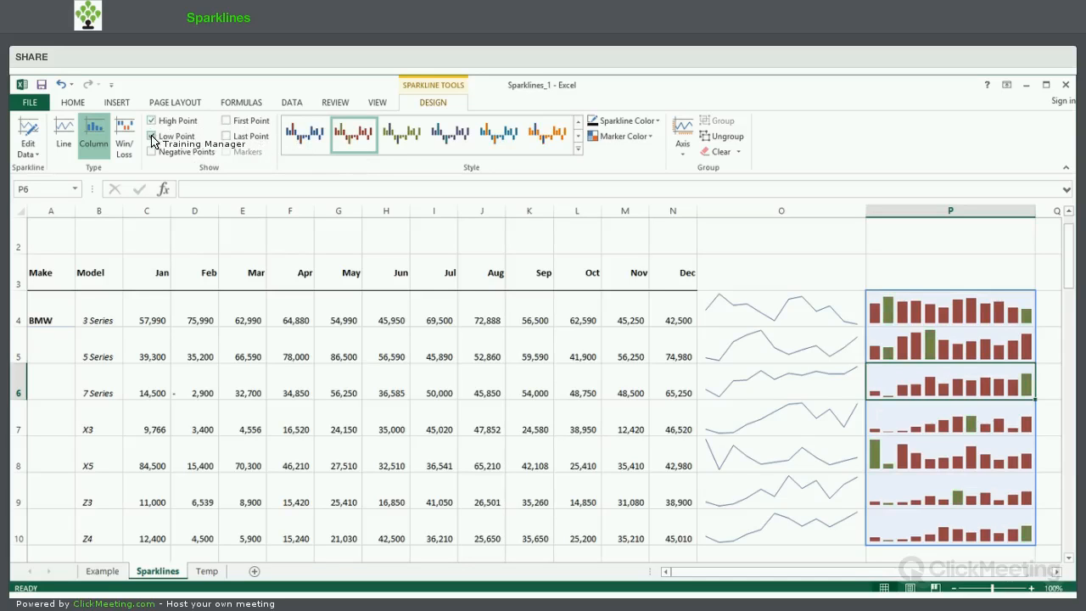
Change the high point marker colour of the column sparklines to the standard purple.
left_click(650, 139)
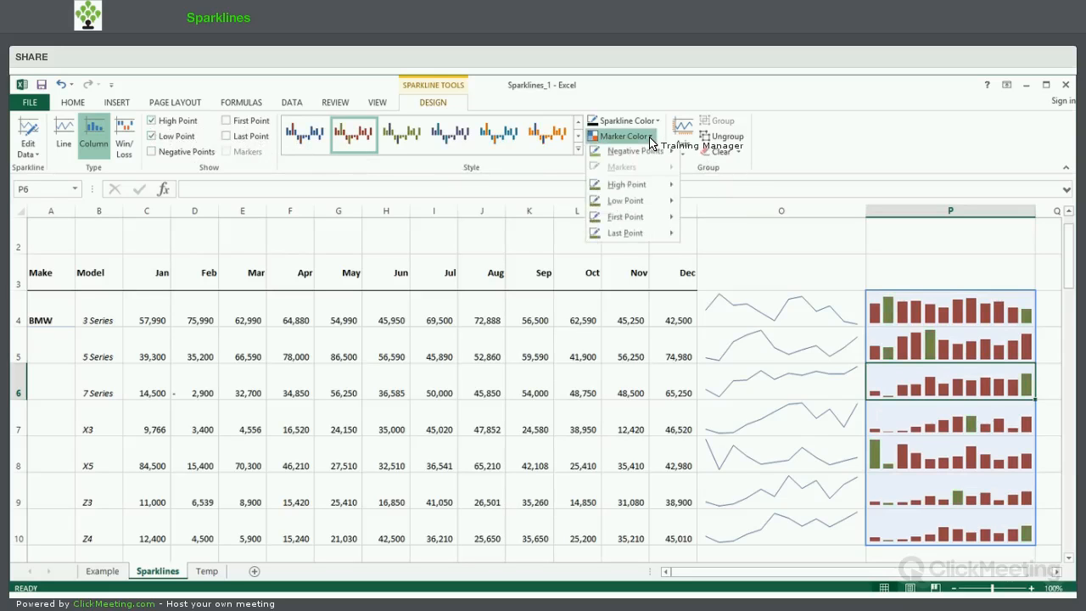
mouse_move(650, 187)
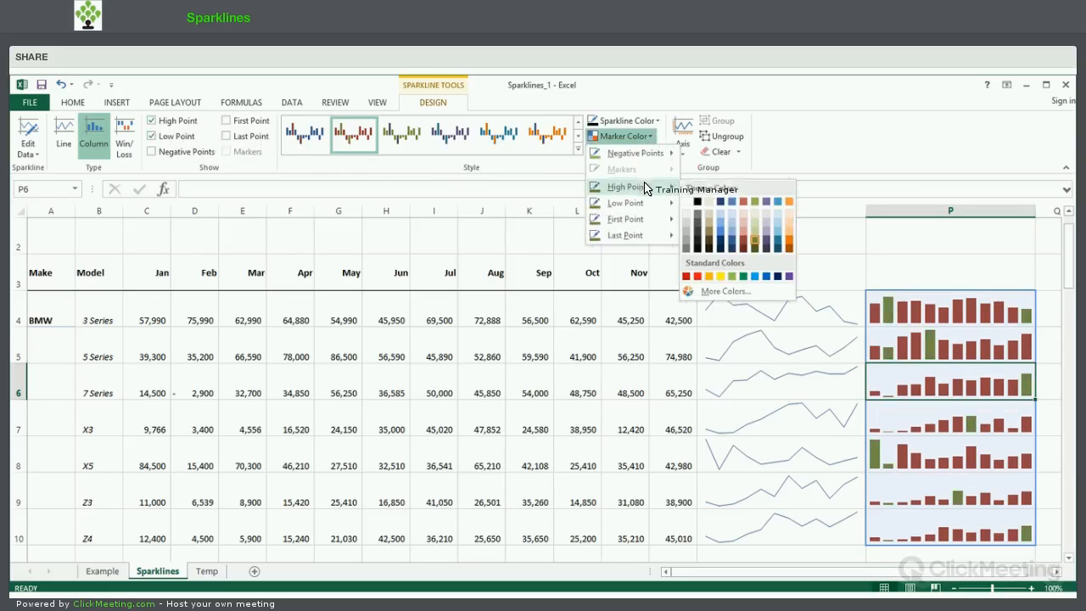
left_click(789, 277)
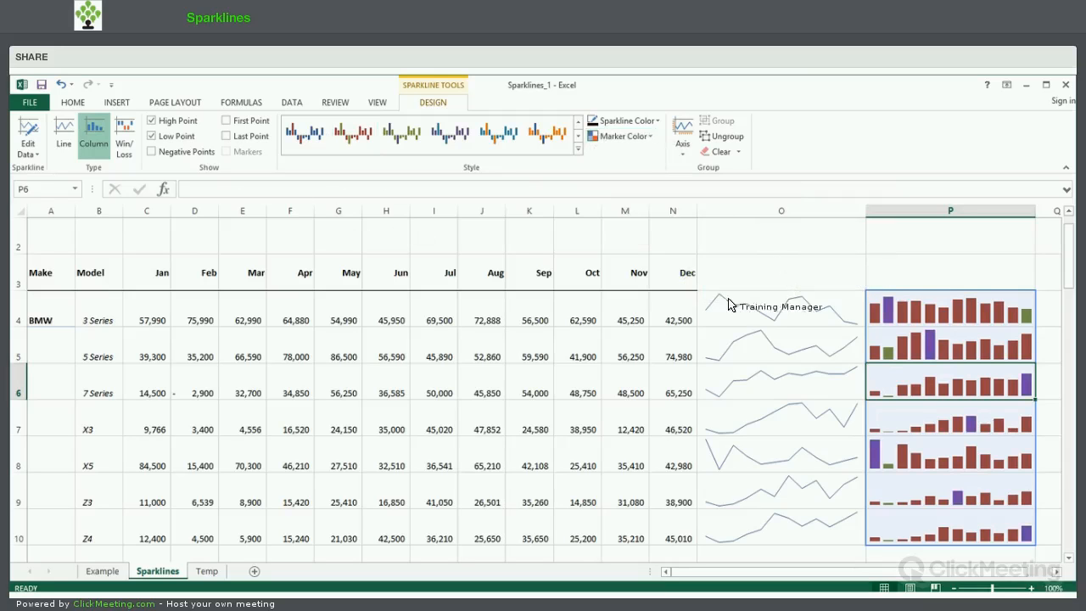
Highlight the high and low points of the line sparklines in column O and apply the first colourful style with grey lines.
left_click(807, 314)
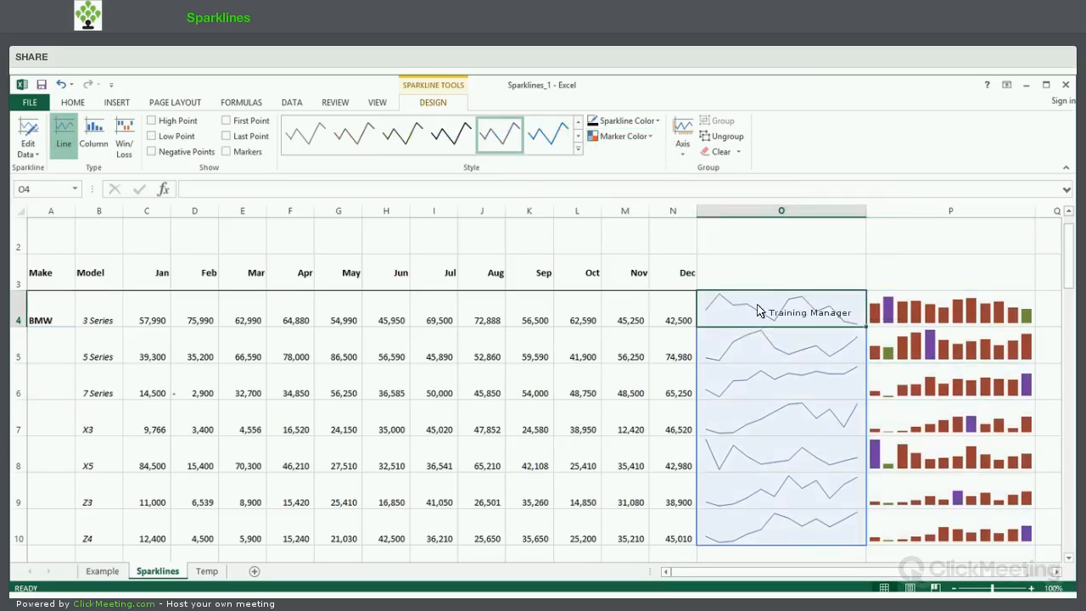
left_click(151, 121)
left_click(152, 137)
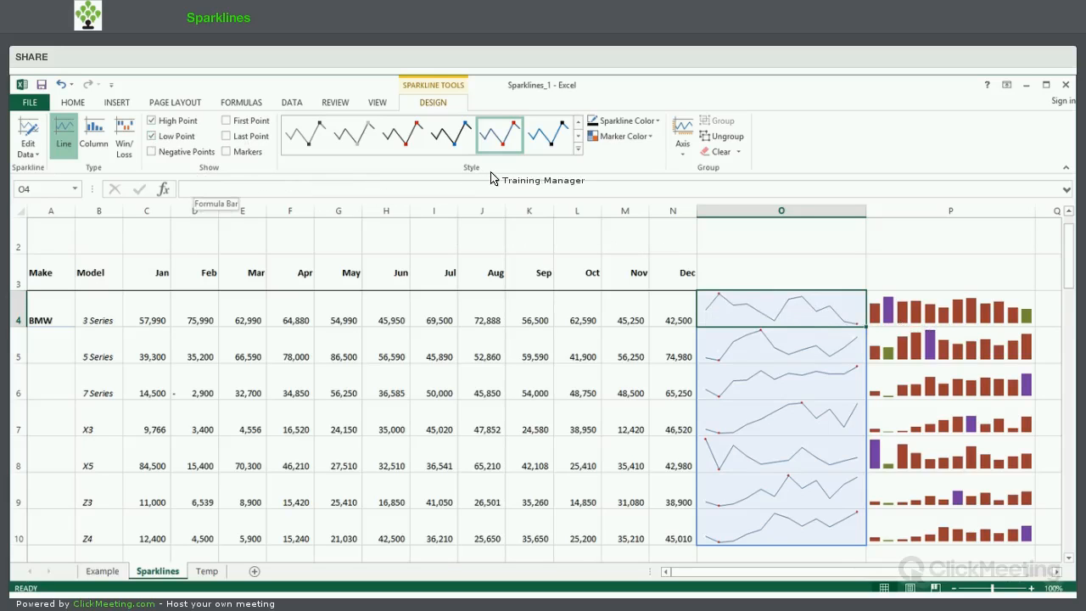
left_click(578, 150)
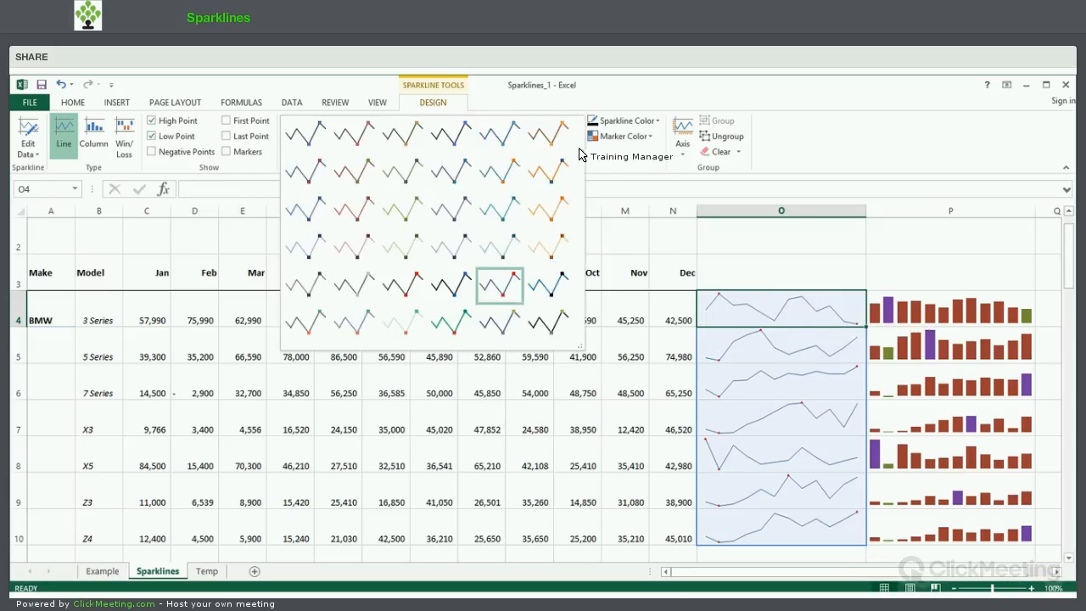
left_click(313, 327)
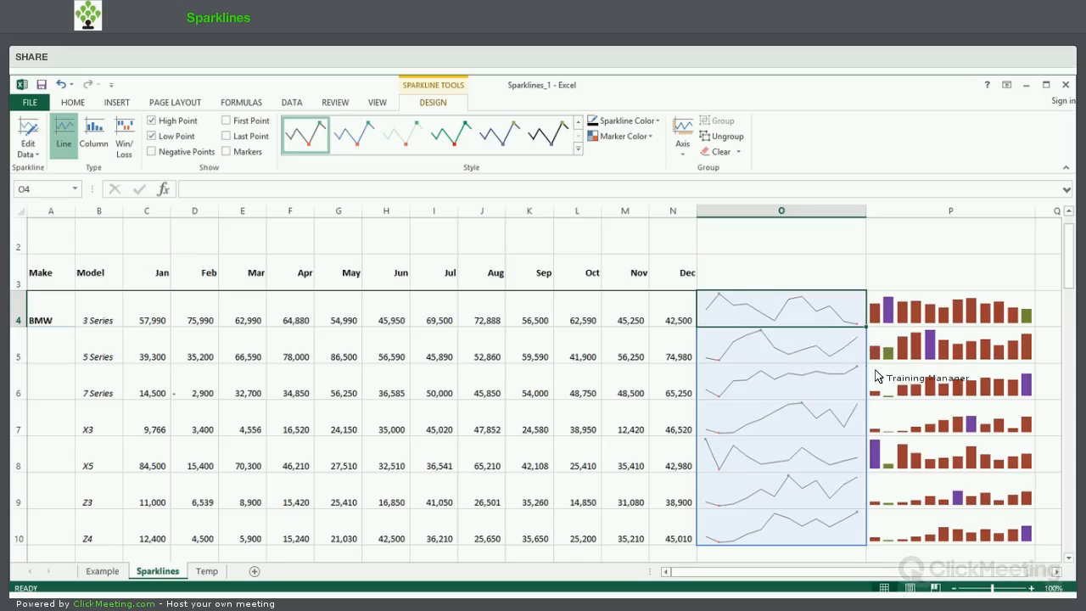
Convert the column sparklines in column P to Win/Loss and remove their high and low point highlights.
left_click(913, 388)
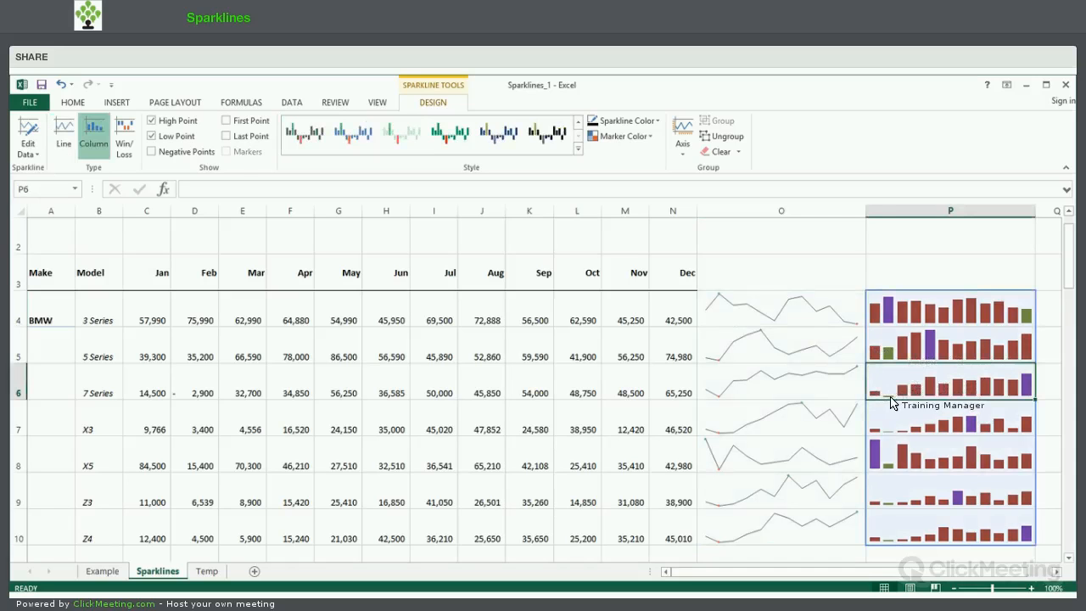
left_click(126, 127)
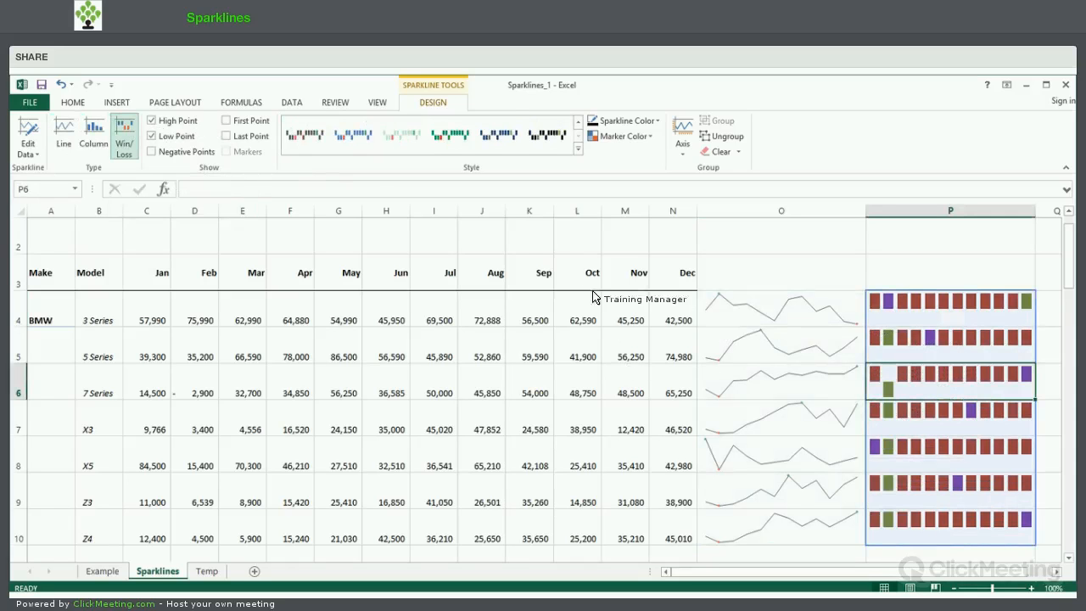
left_click(152, 136)
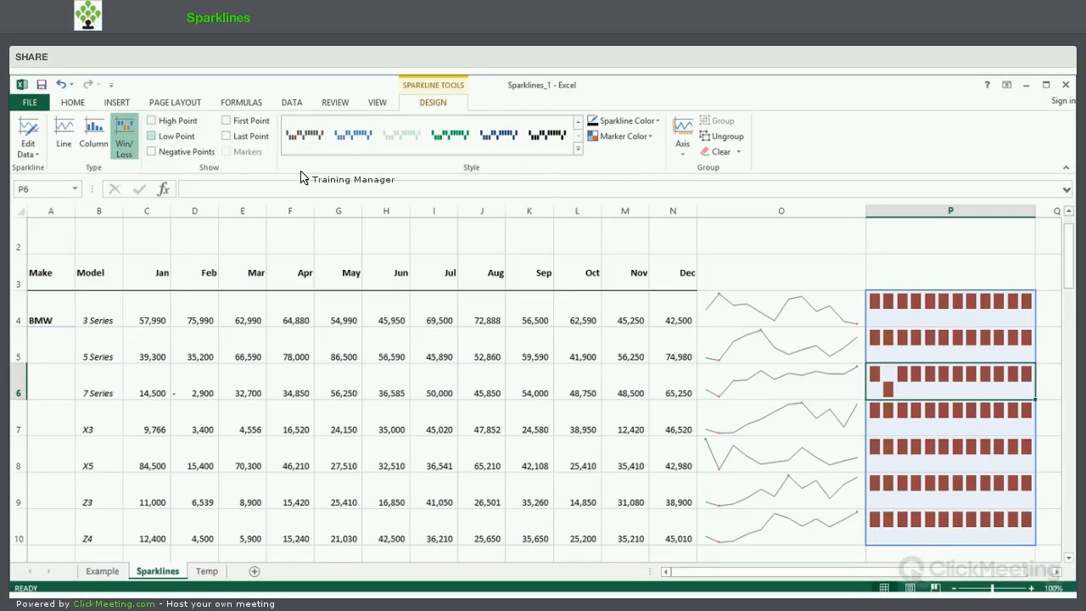
Apply the first dark blue style to the win/loss sparklines and highlight their negative points in red.
left_click(577, 151)
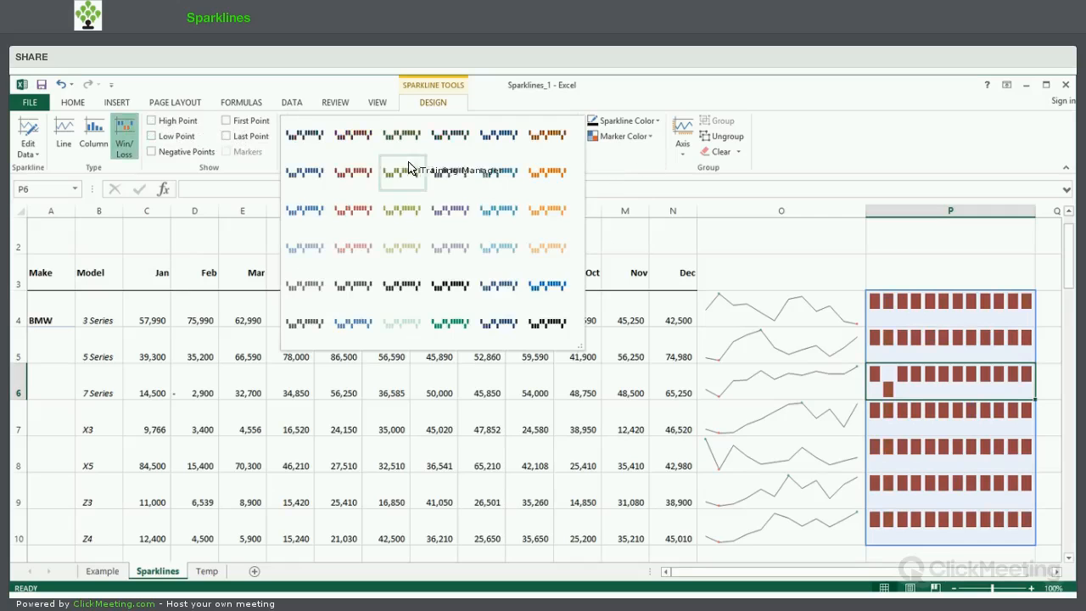
left_click(308, 153)
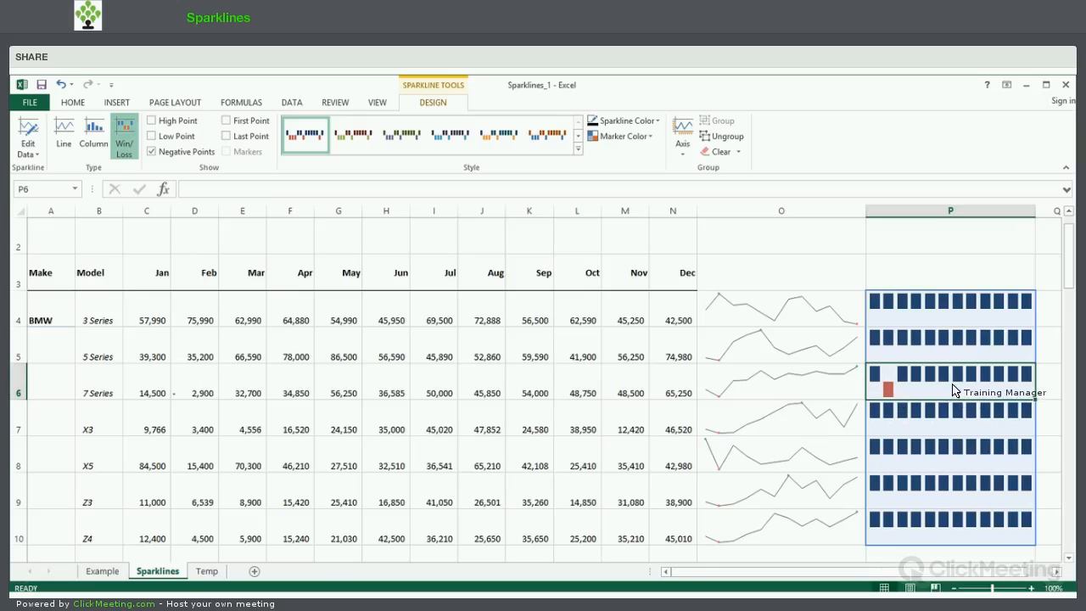
Clear the whole win/loss sparkline group in column P and the line sparkline group in column O, and select O4.
left_click(736, 153)
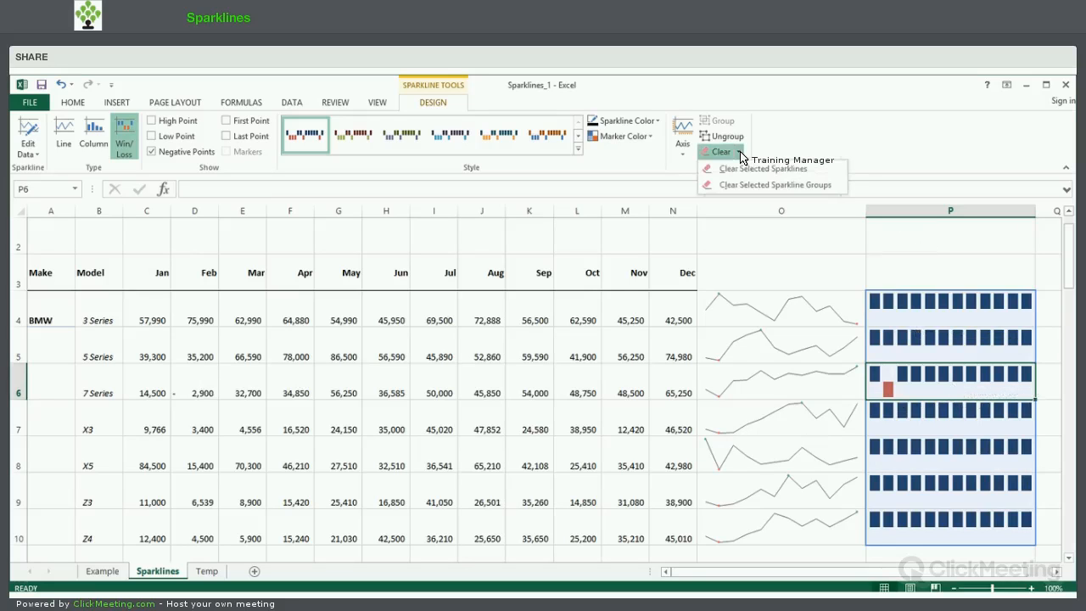
left_click(765, 192)
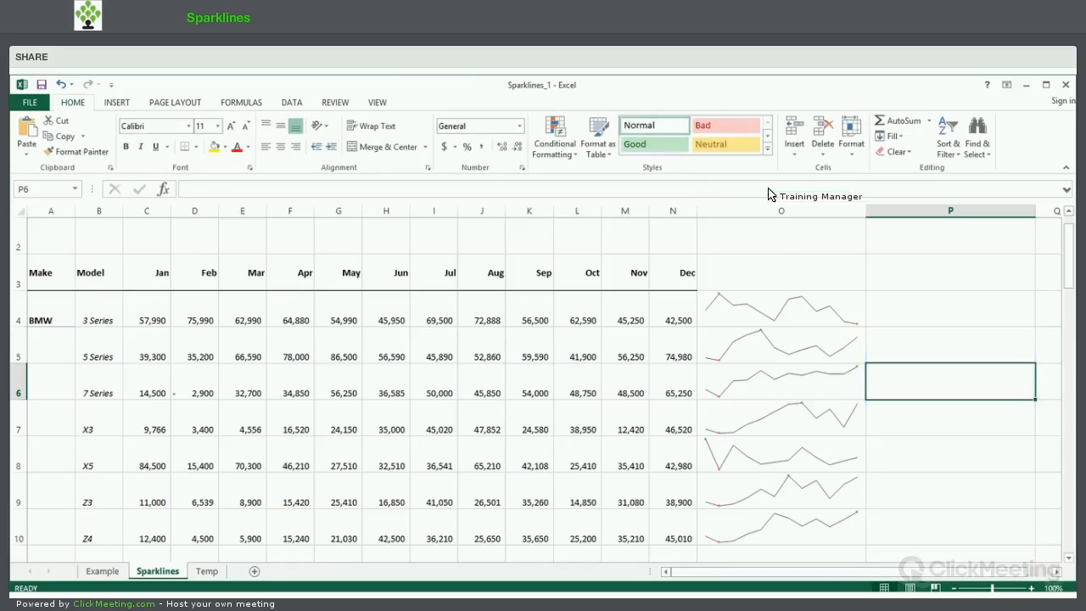
left_click(797, 373)
left_click(738, 153)
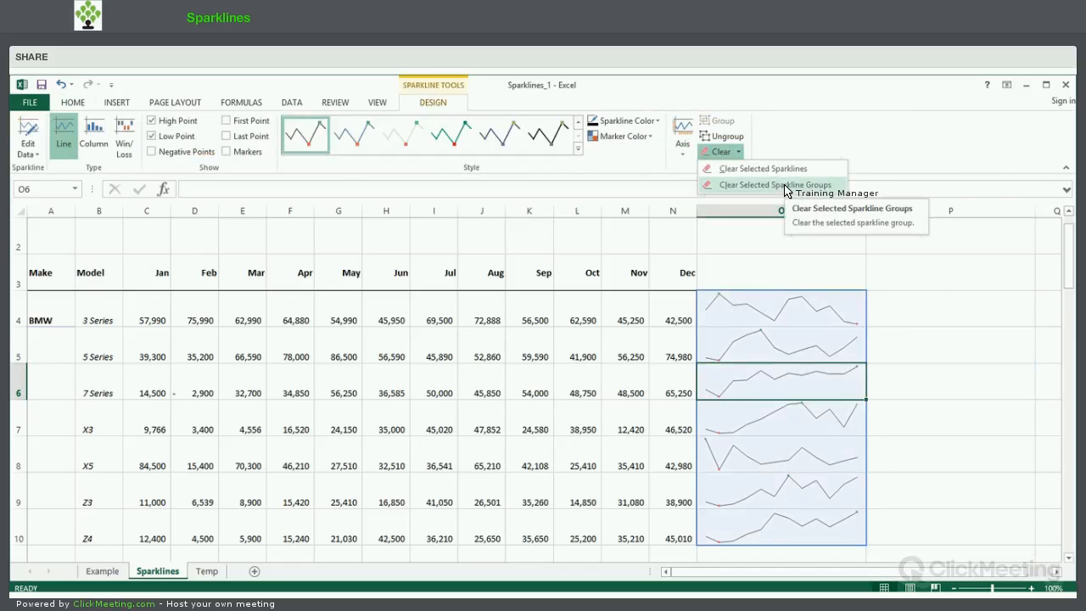
left_click(786, 185)
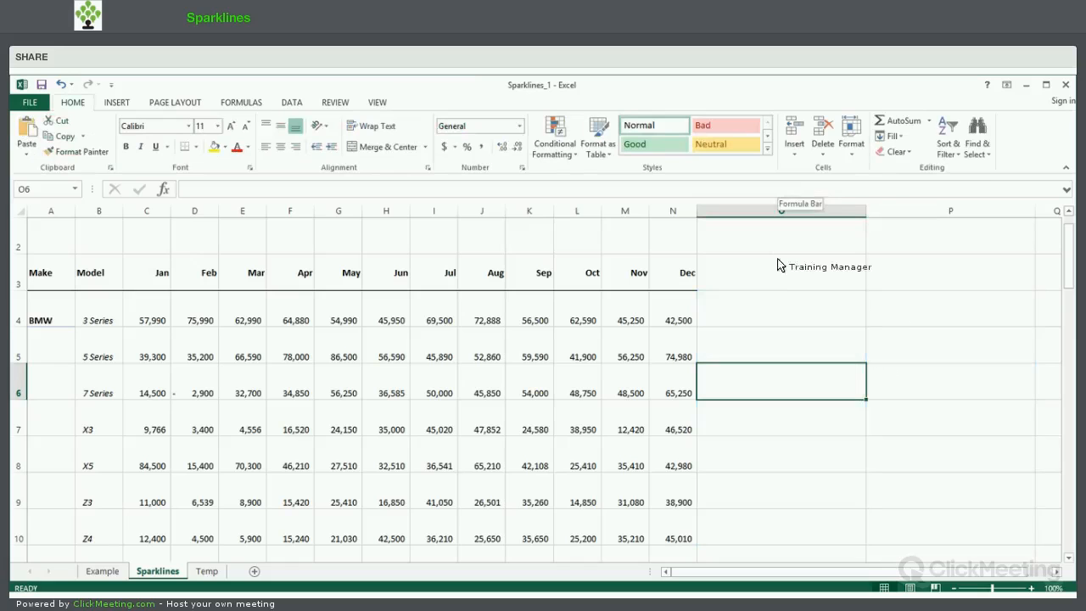
left_click(782, 319)
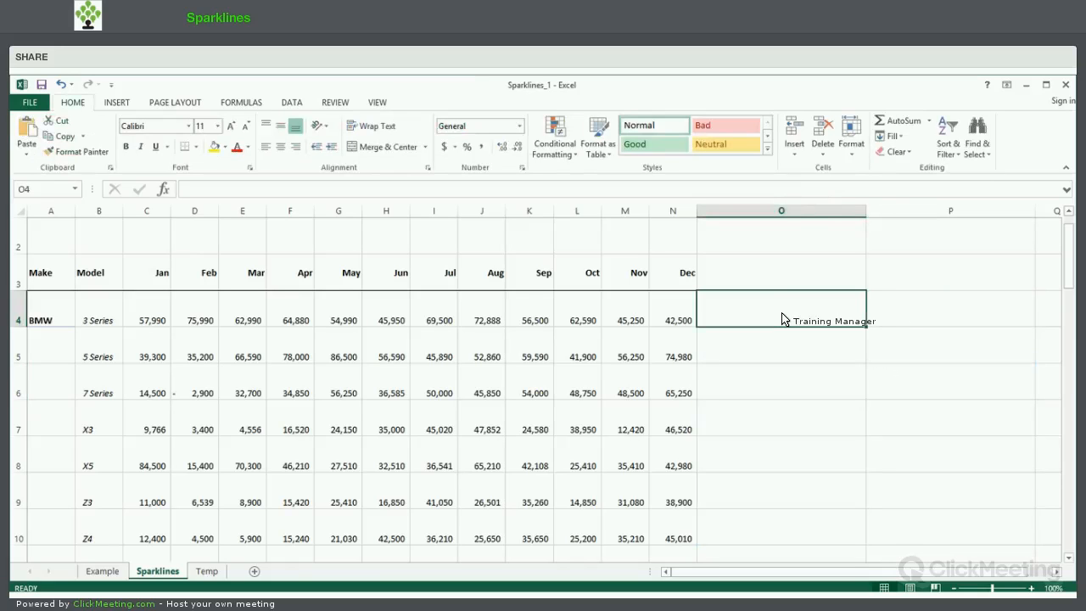